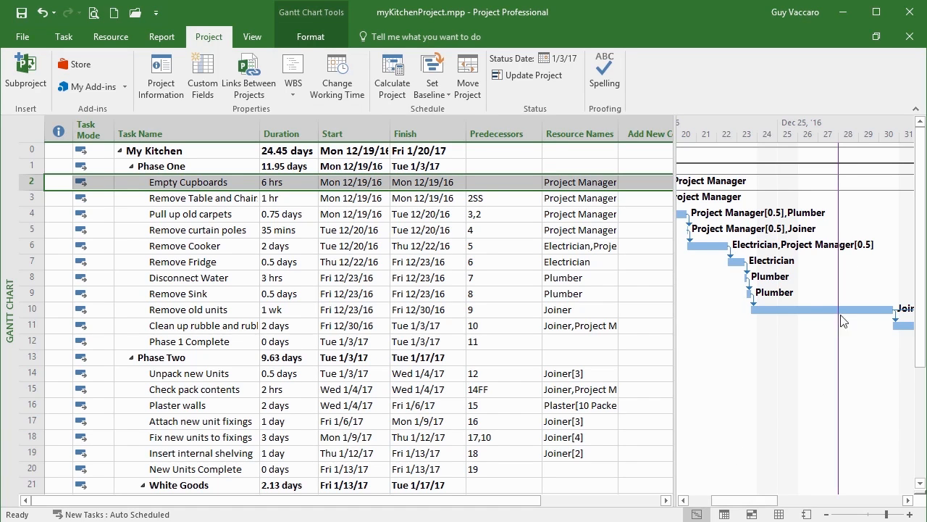
# Mark the Empty Cupboards task and the task removing the table and chairs as 100% complete
pyautogui.moveTo(761, 502); pyautogui.dragTo(741, 501)
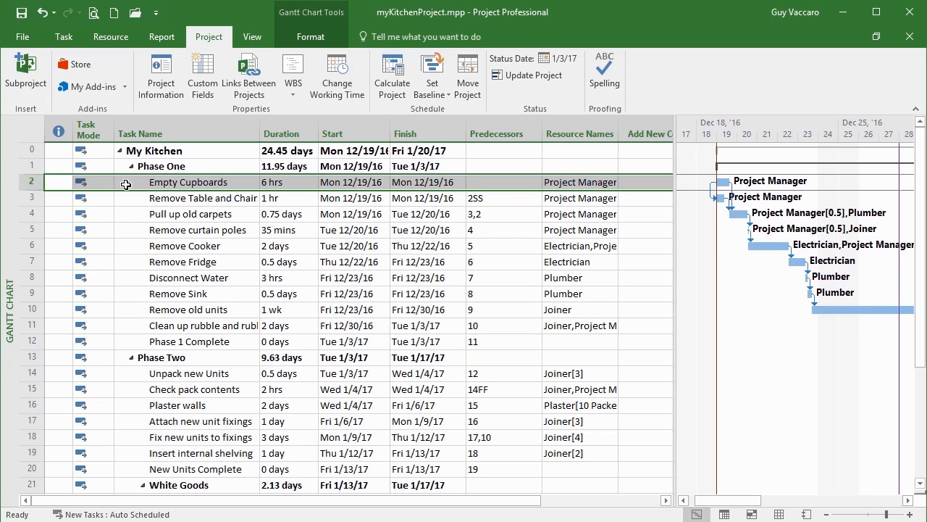
pyautogui.click(79, 42)
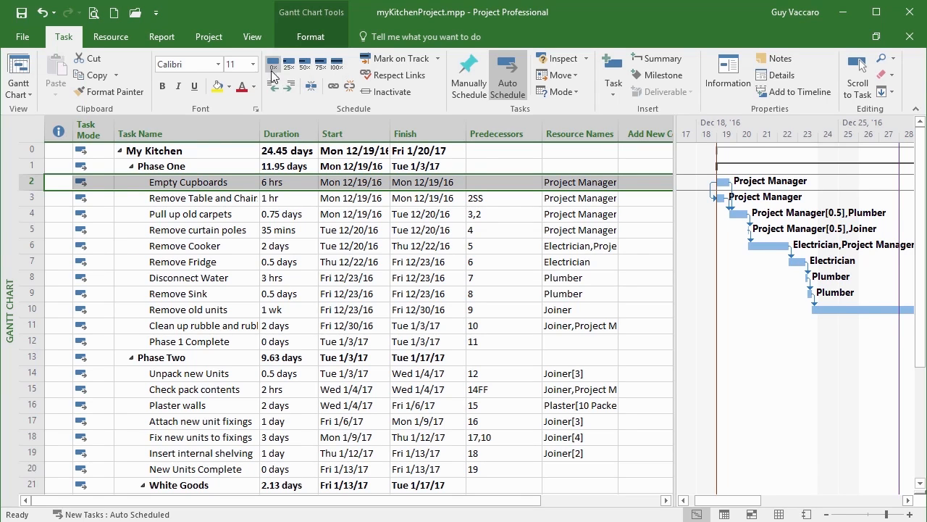
pyautogui.click(335, 70)
pyautogui.moveTo(53, 185)
pyautogui.click(32, 197)
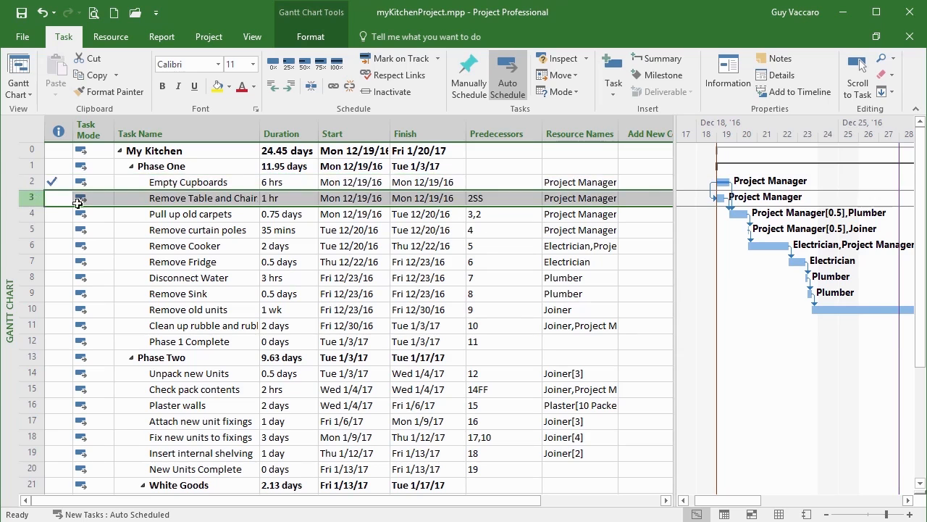
pyautogui.click(335, 62)
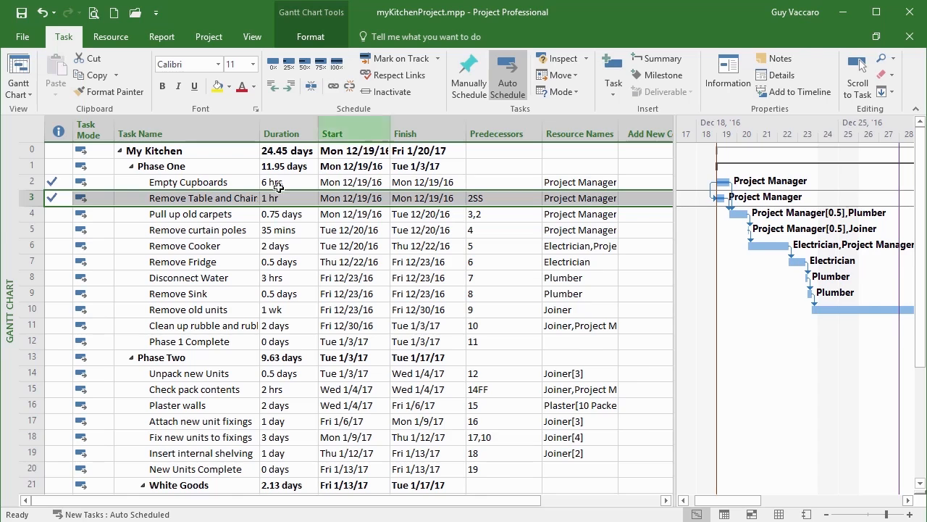
# Mark Pull up old carpets, Remove curtain poles, Remove Cooker and Remove Fridge as 100% complete
pyautogui.click(34, 213)
pyautogui.moveTo(34, 213); pyautogui.dragTo(38, 246)
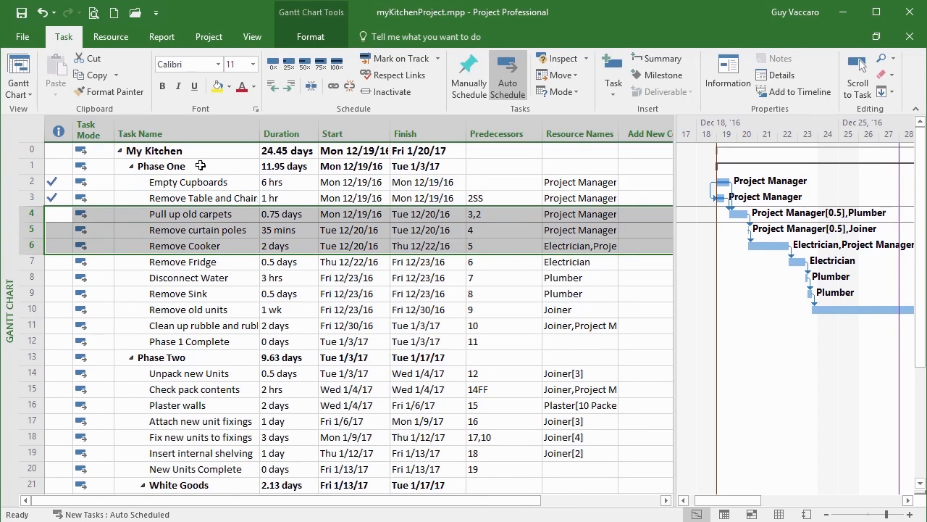
pyautogui.click(335, 66)
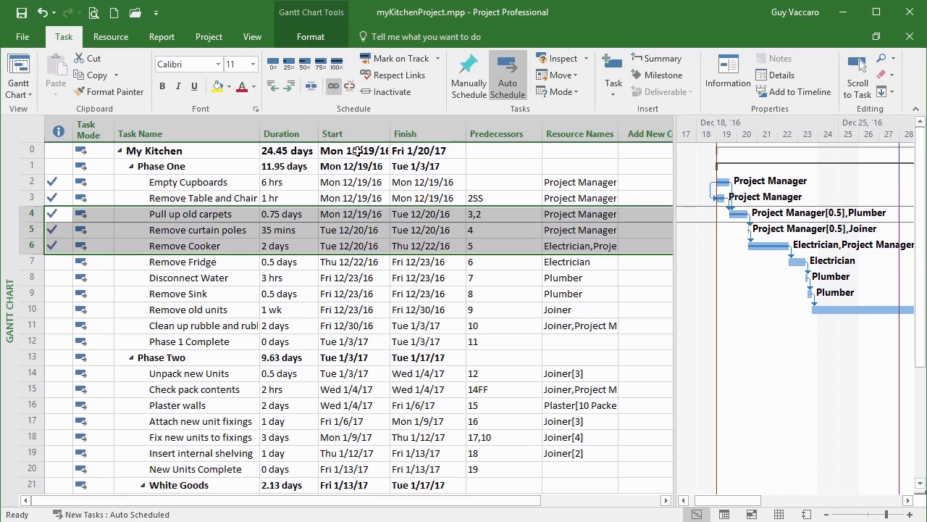
pyautogui.click(34, 262)
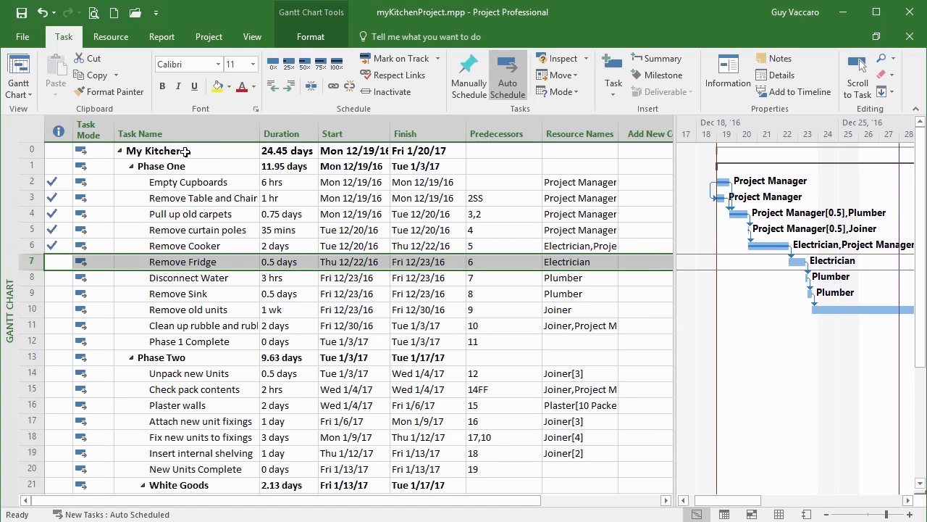
pyautogui.click(335, 65)
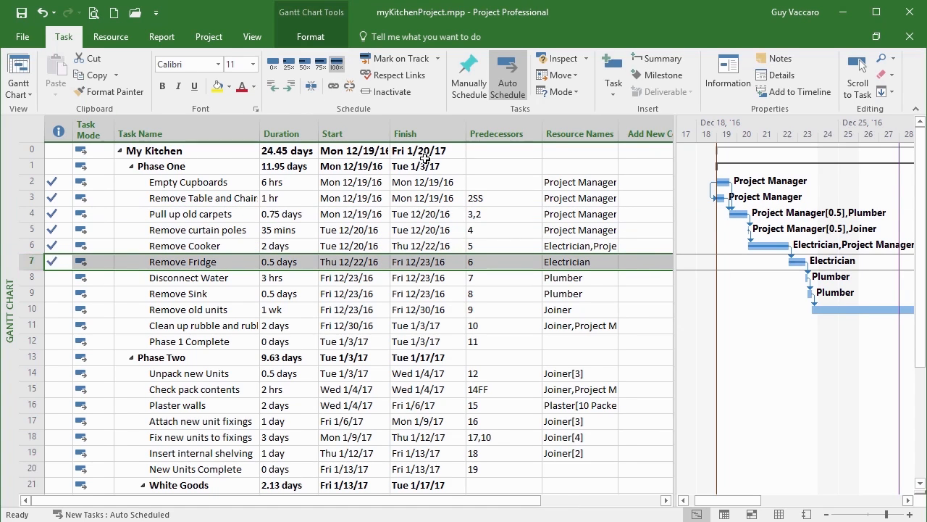
# Update the Disconnect Water and Remove old units tasks with Mark on Track
pyautogui.click(34, 277)
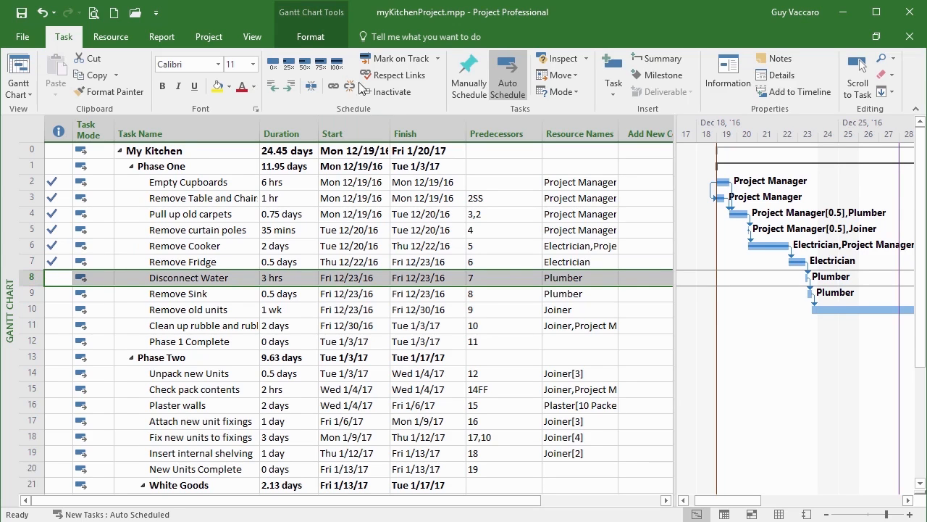
pyautogui.click(438, 59)
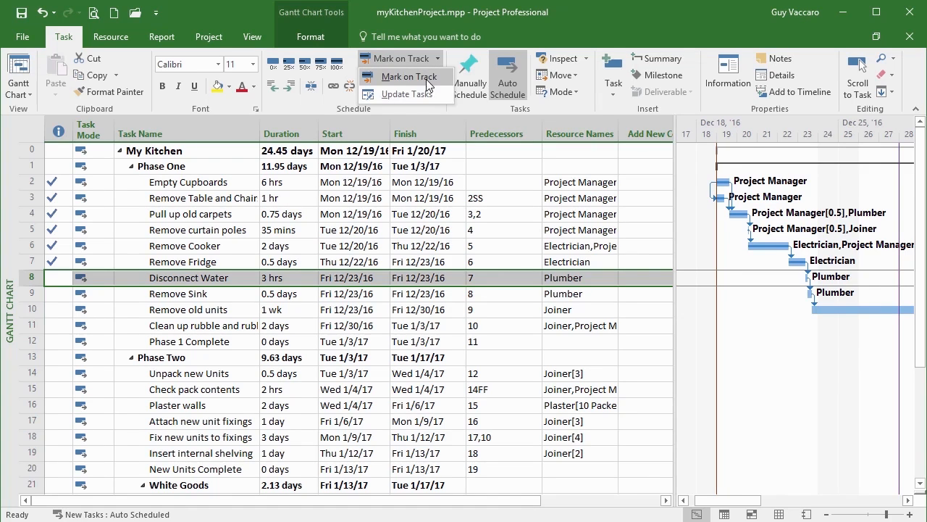
pyautogui.click(426, 78)
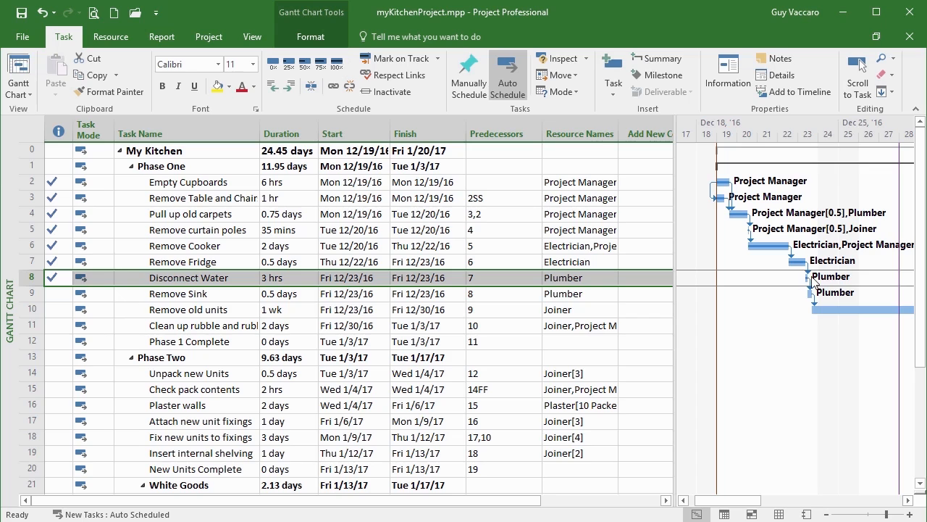
pyautogui.click(32, 309)
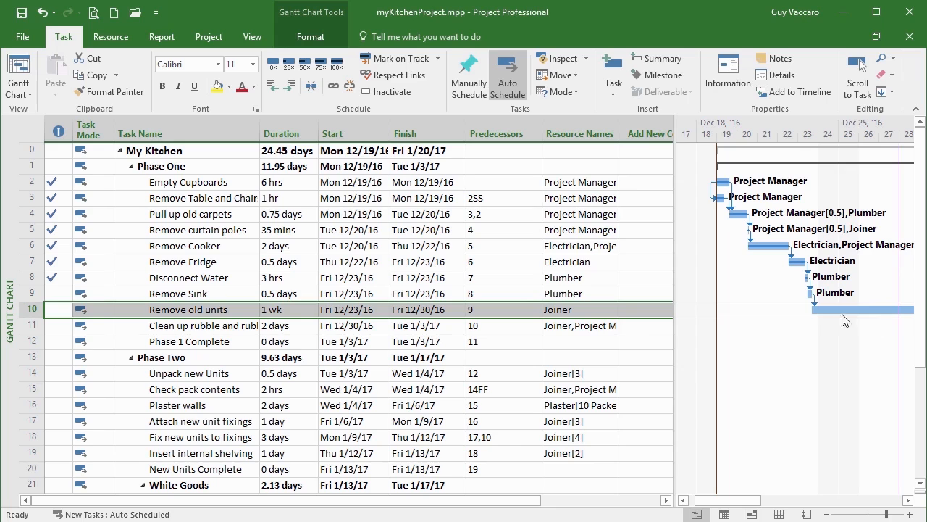
pyautogui.click(436, 59)
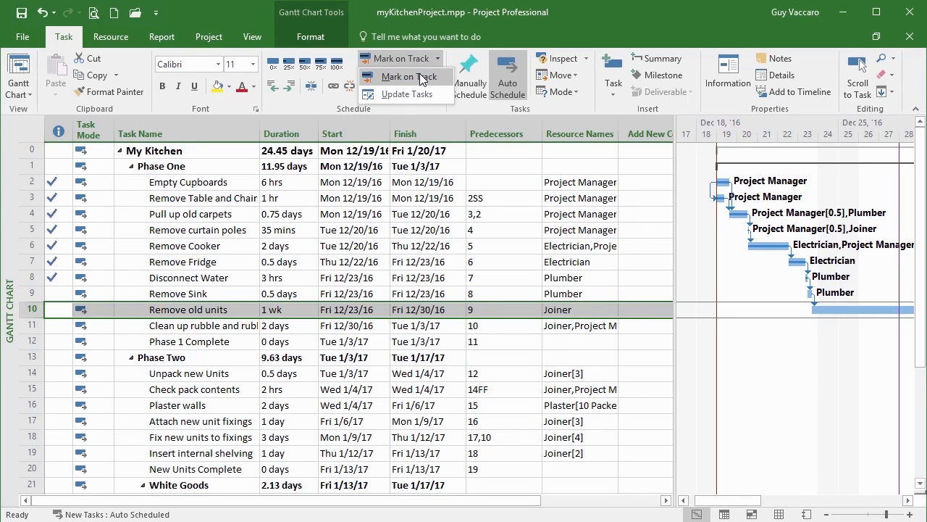
pyautogui.click(420, 76)
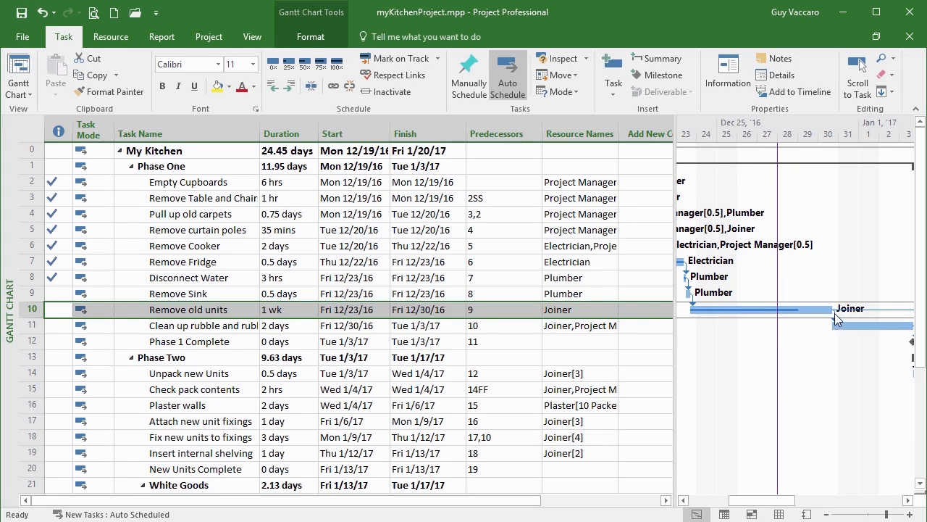
# Reduce the percent complete of the Remove old units task slightly in its task information
pyautogui.moveTo(837, 319)
pyautogui.moveTo(789, 313)
pyautogui.click(181, 310)
pyautogui.doubleClick(181, 310)
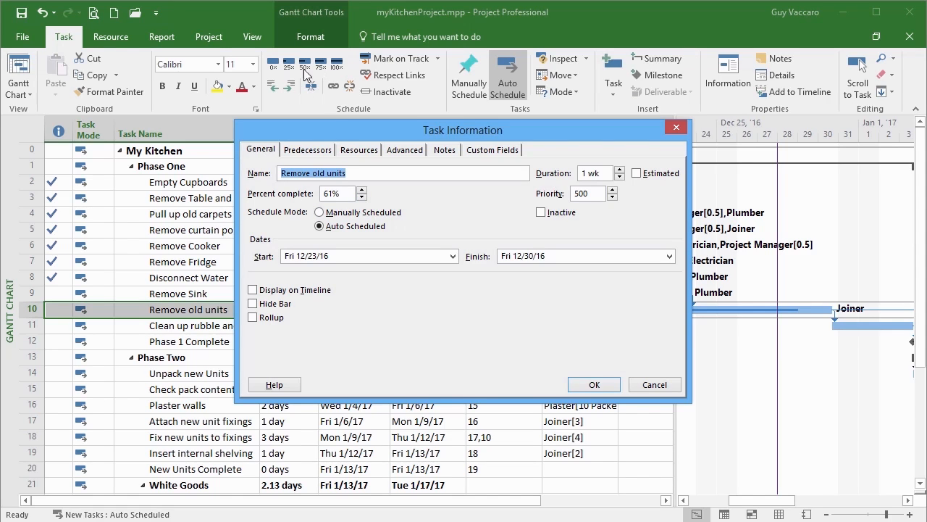
pyautogui.click(361, 197)
pyautogui.click(599, 389)
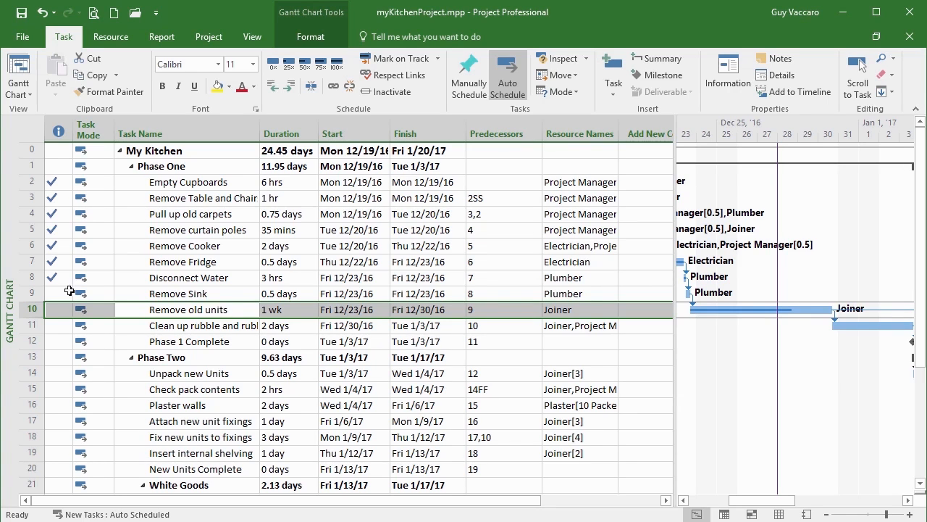
# Mark the Remove Sink task as 100% complete
pyautogui.click(32, 293)
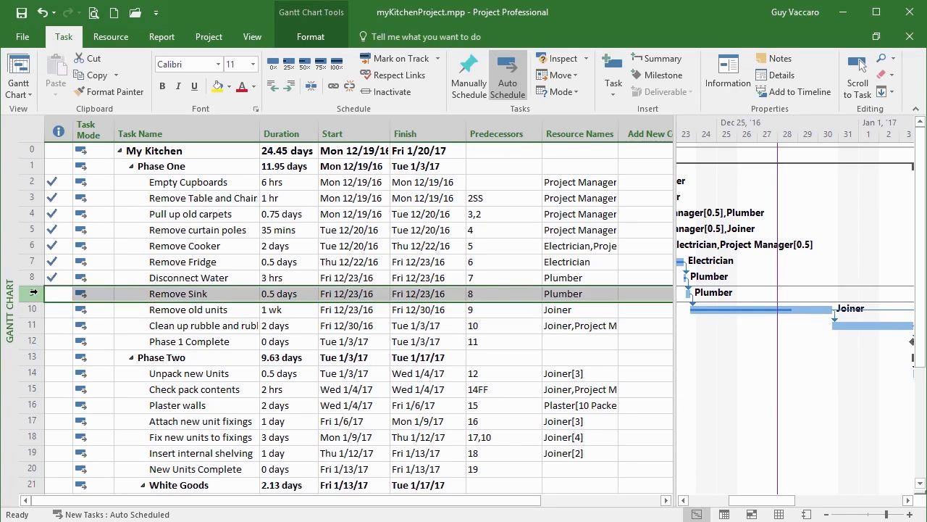
pyautogui.click(339, 69)
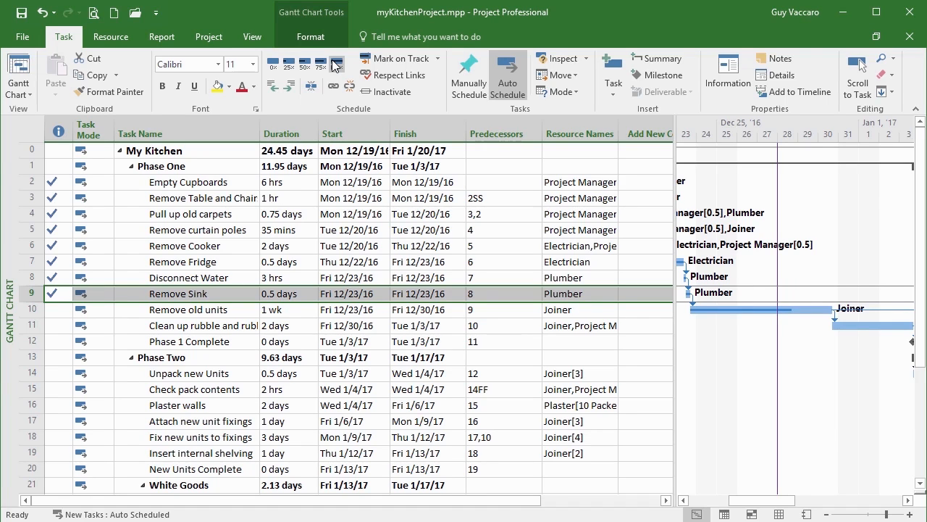
pyautogui.click(437, 59)
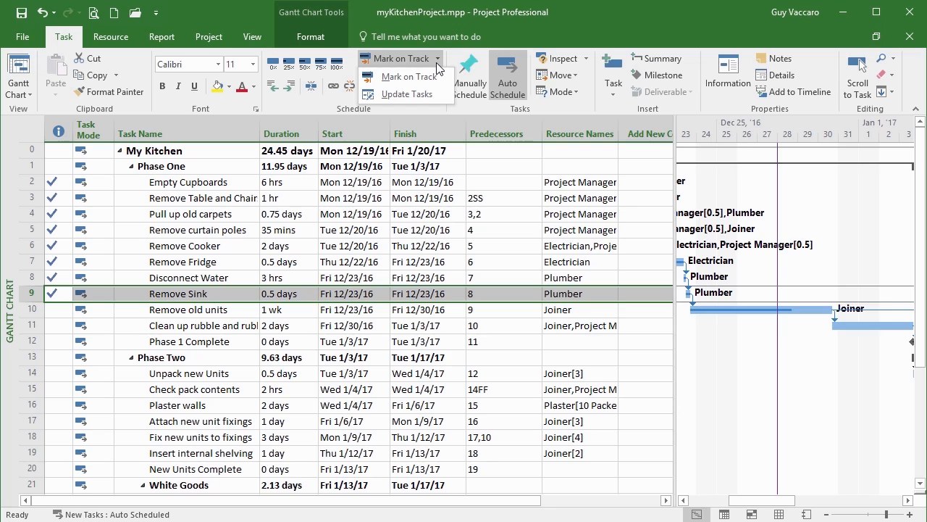
pyautogui.click(437, 64)
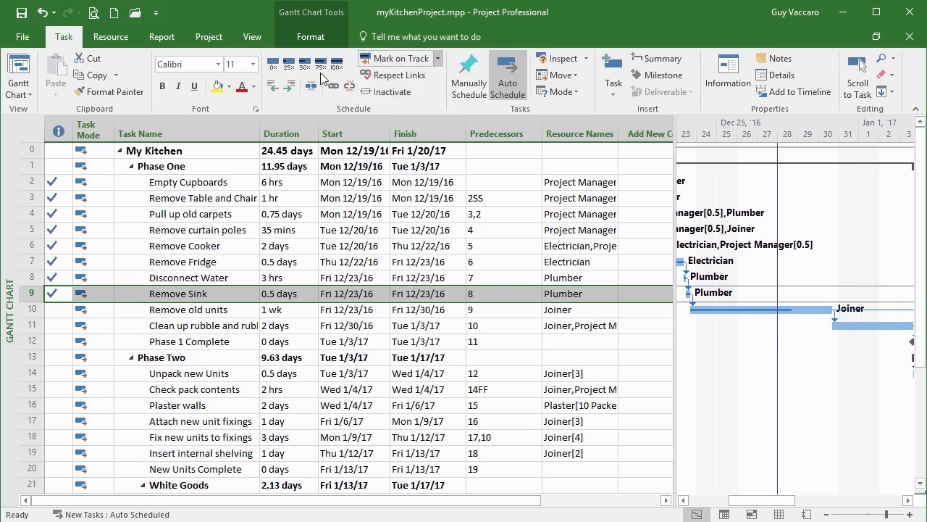
# Set the project's current date to Wed 1/4/17 in the project information
pyautogui.click(108, 310)
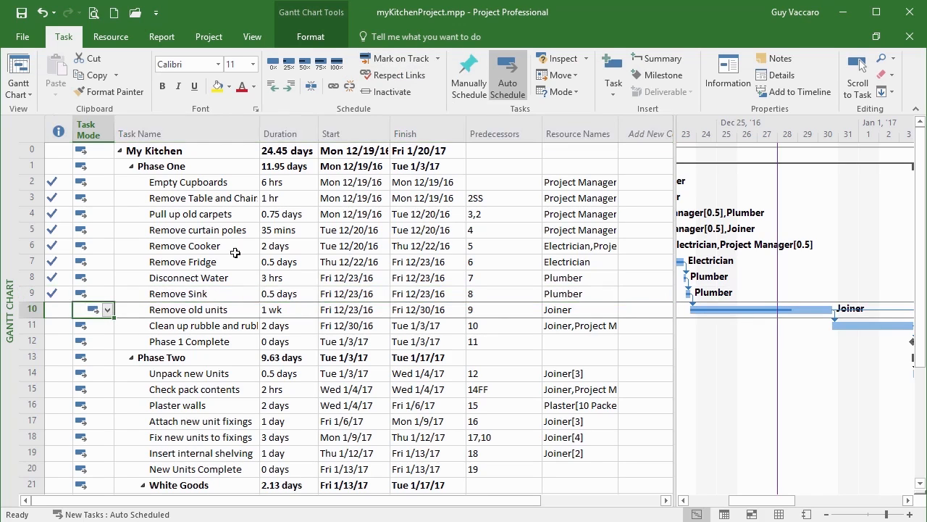
pyautogui.click(211, 38)
pyautogui.click(161, 78)
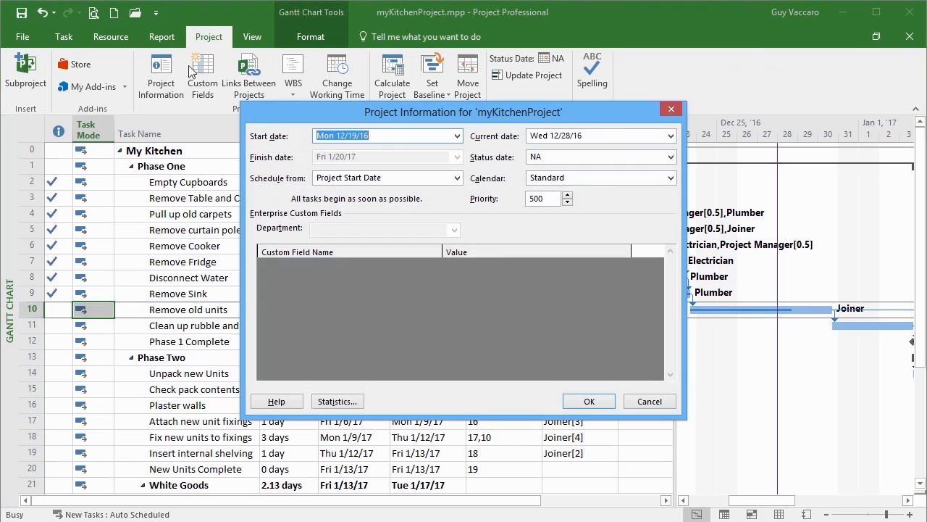
pyautogui.click(671, 135)
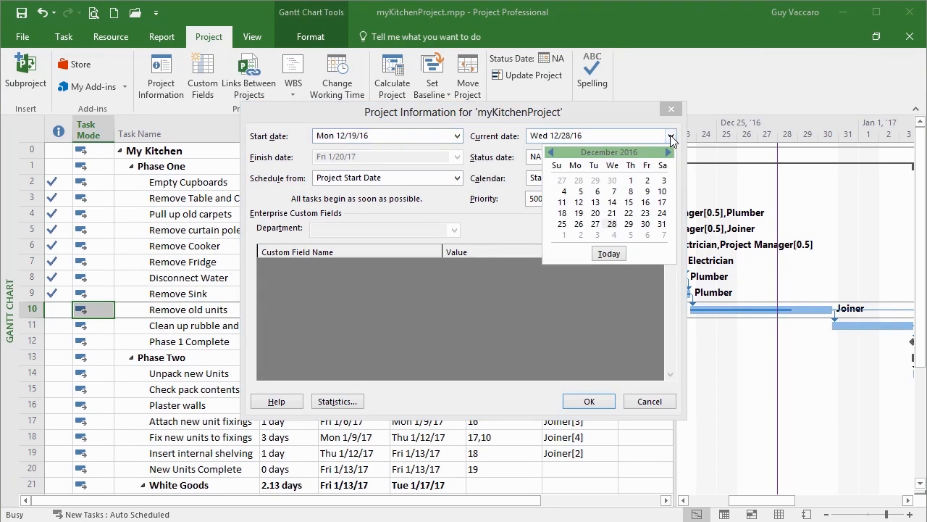
pyautogui.click(613, 235)
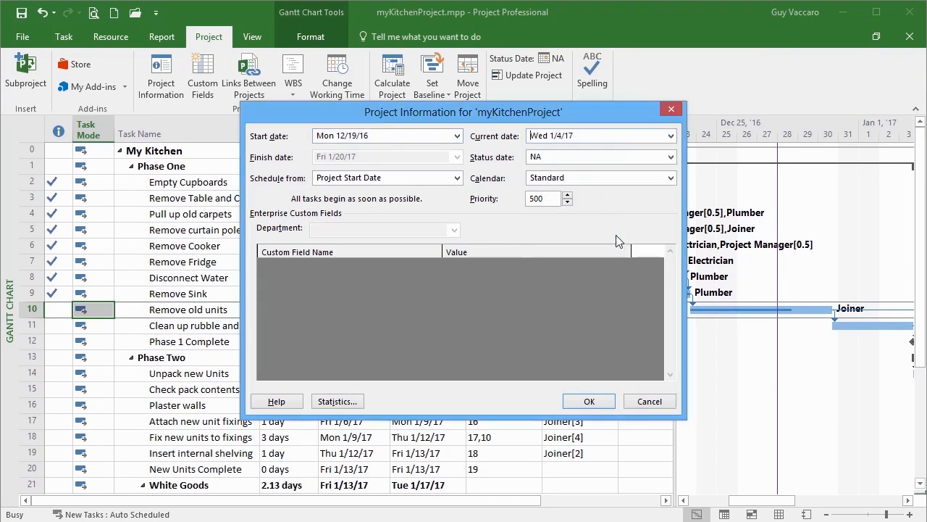
pyautogui.click(587, 402)
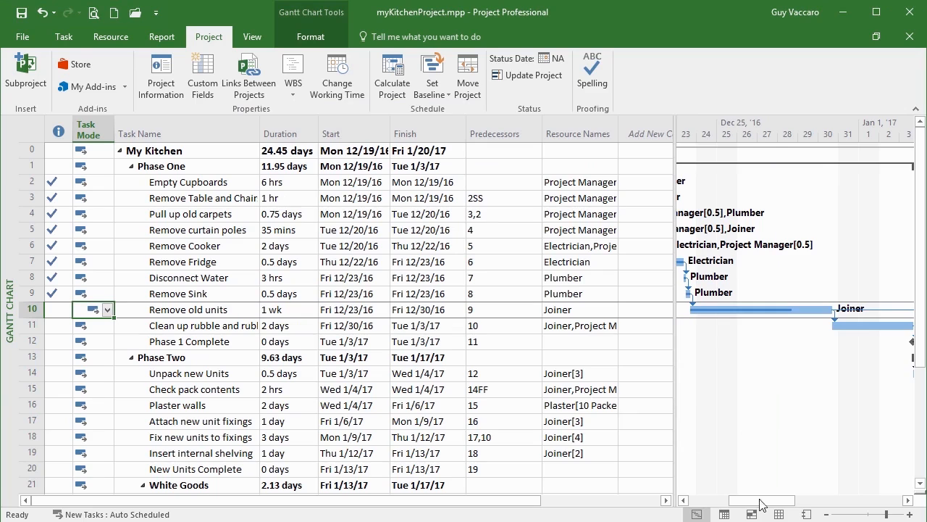
# Update the entire project by rescheduling uncompleted work to start after Wed 1/4/17
pyautogui.moveTo(783, 502)
pyautogui.mouseDown()
pyautogui.moveTo(795, 507)
pyautogui.moveTo(778, 507)
pyautogui.mouseUp()
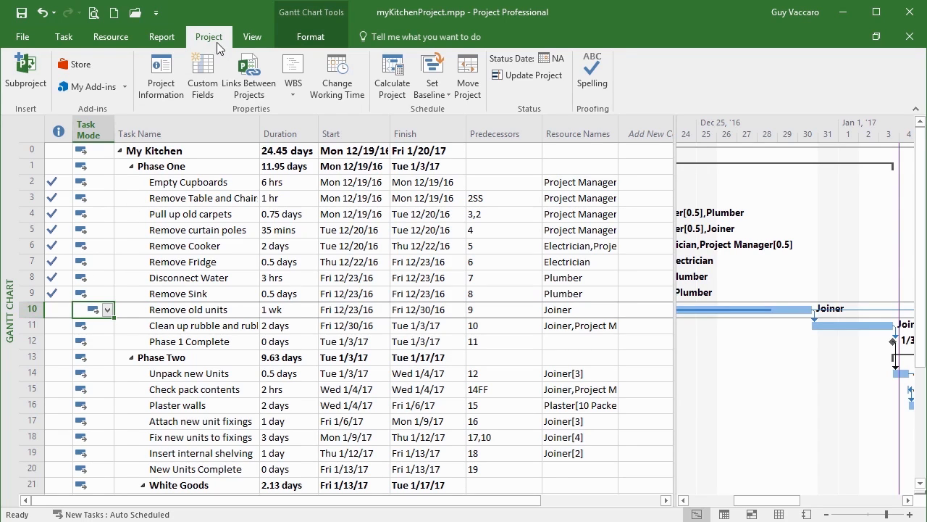
pyautogui.click(532, 76)
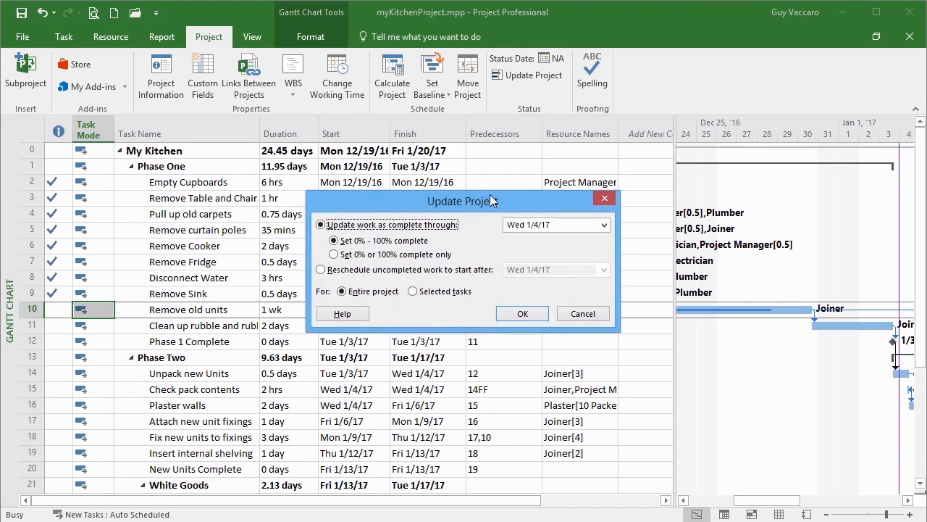
pyautogui.moveTo(490, 197); pyautogui.dragTo(484, 126)
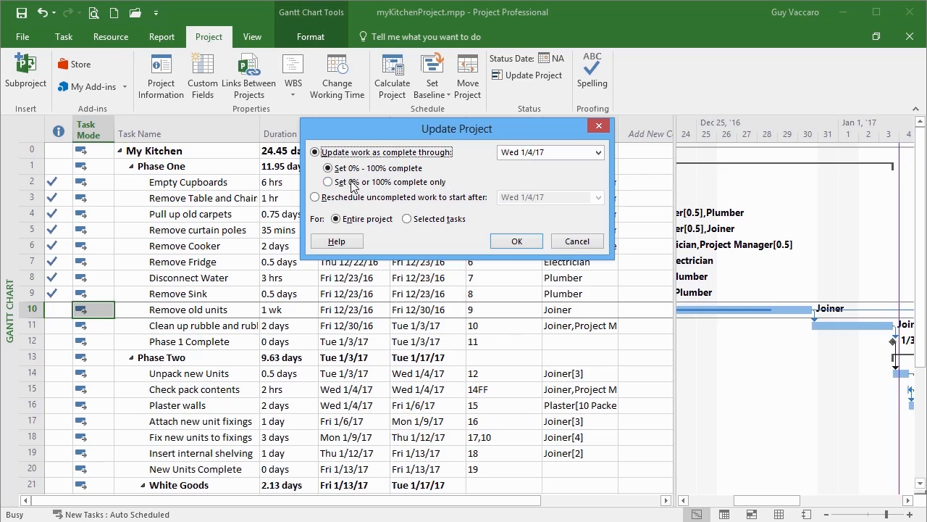
pyautogui.click(316, 197)
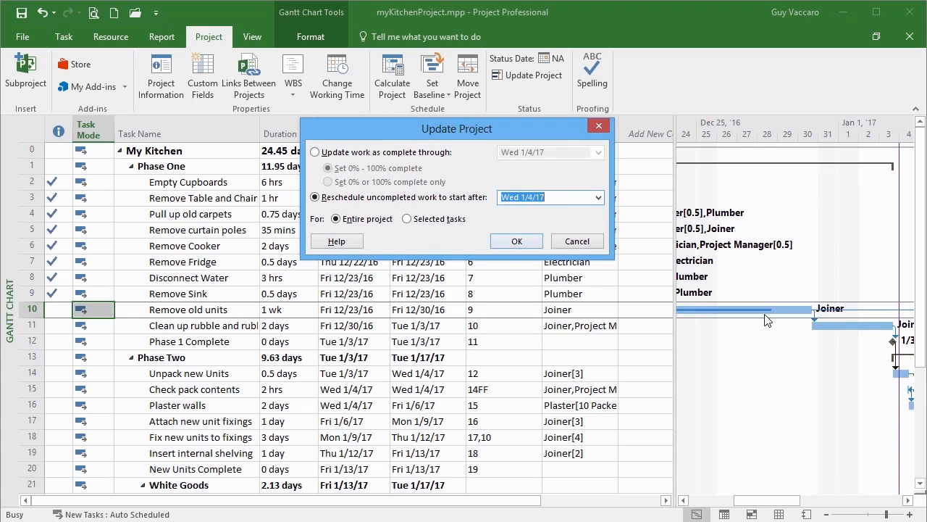
pyautogui.click(514, 244)
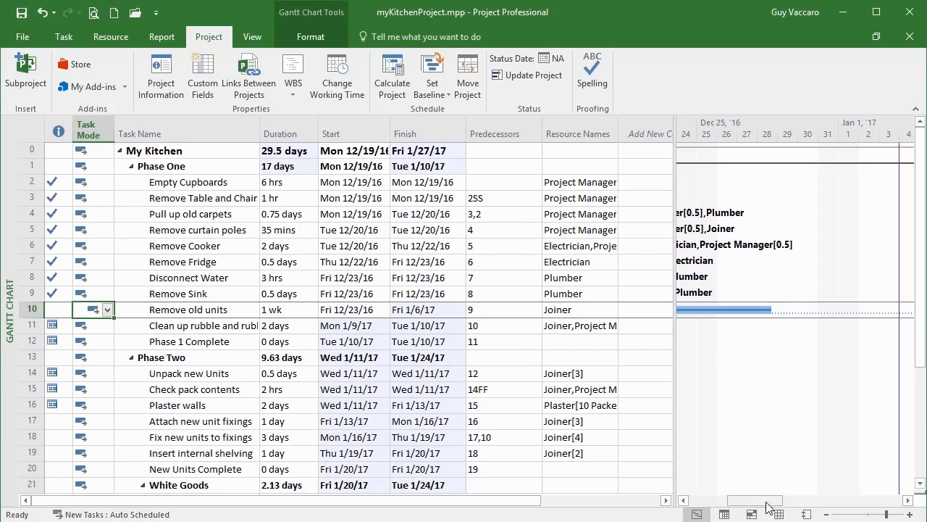
# Examine the Remove old units bar in the Gantt chart and the constraint indicators of the rescheduled tasks in both phases
pyautogui.moveTo(781, 503); pyautogui.dragTo(748, 502)
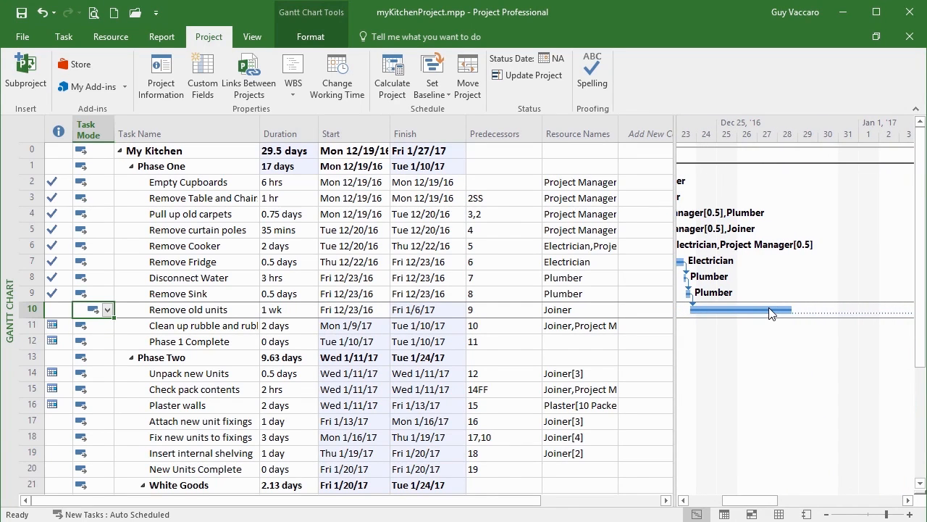
pyautogui.moveTo(776, 502); pyautogui.dragTo(811, 502)
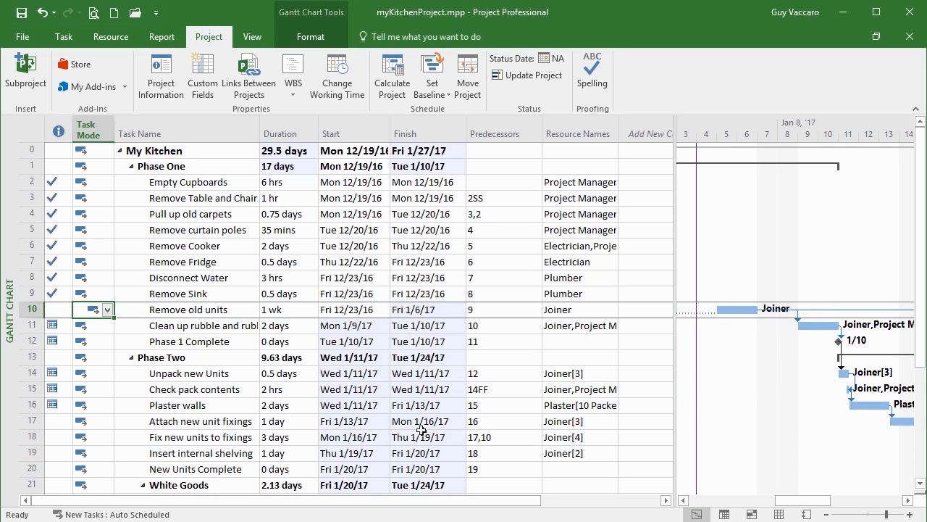
pyautogui.moveTo(58, 323)
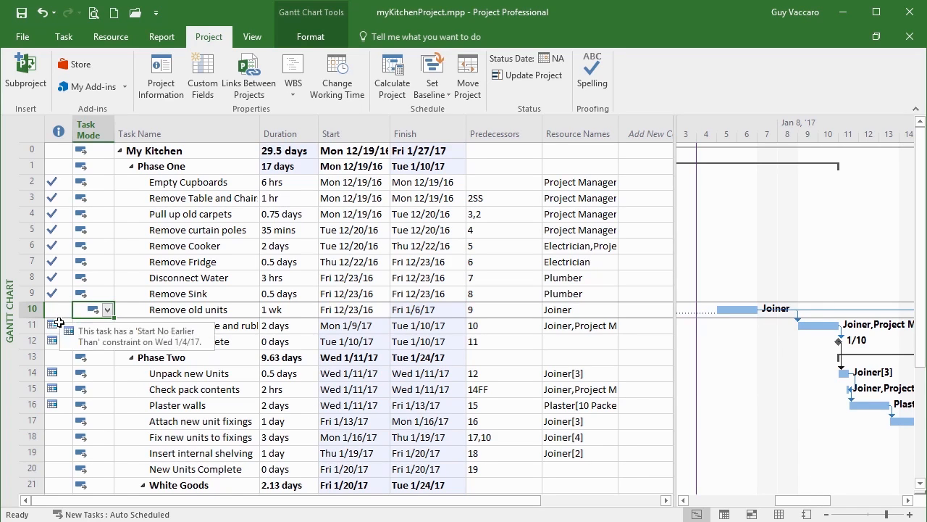
pyautogui.moveTo(53, 340)
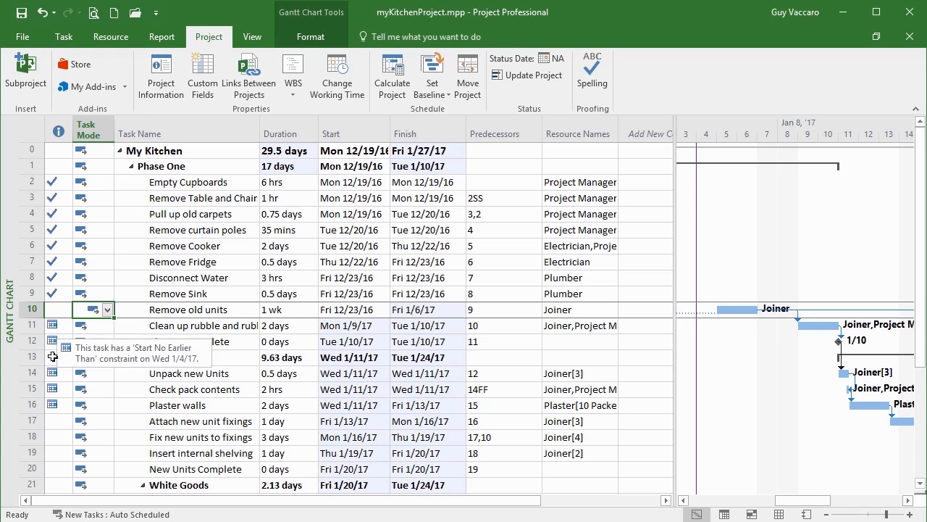
pyautogui.moveTo(52, 374)
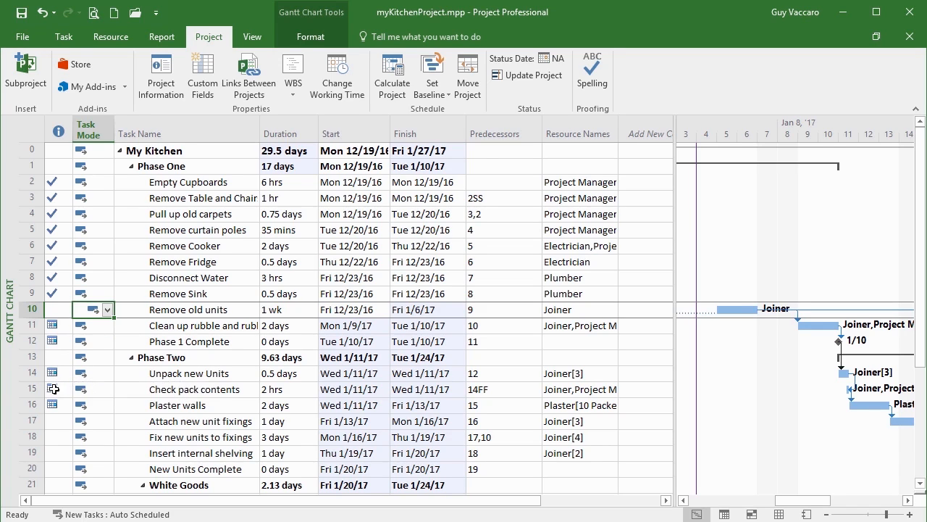
pyautogui.moveTo(55, 406)
pyautogui.moveTo(743, 309)
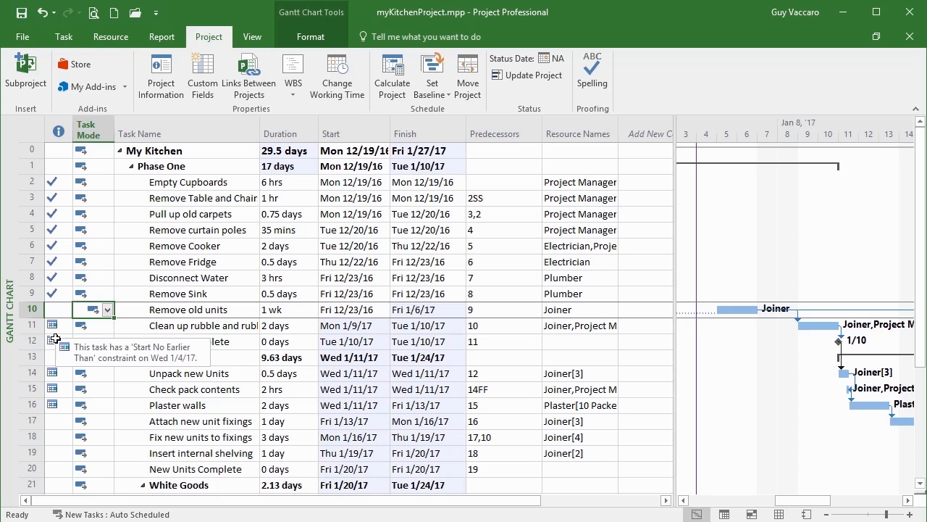
# Set the project's current date to Wed 1/11/17 in the project information
pyautogui.click(161, 74)
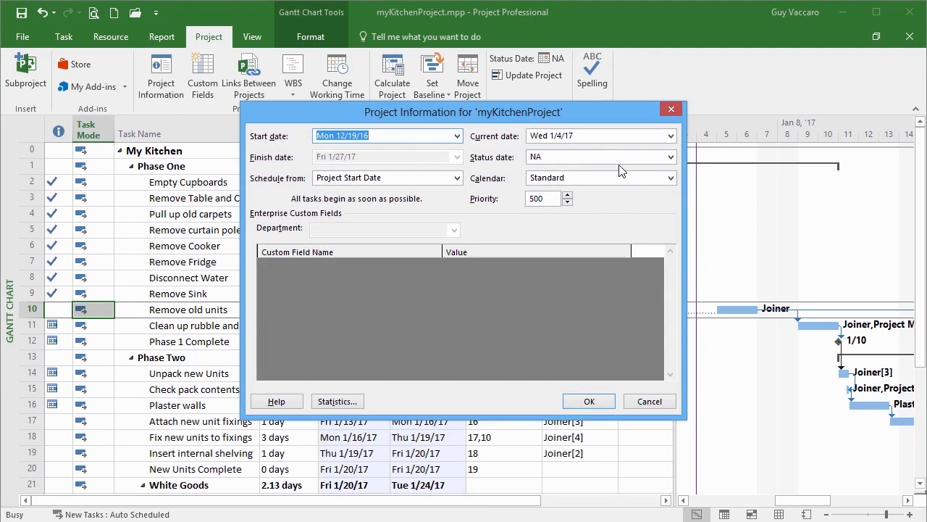
pyautogui.click(670, 136)
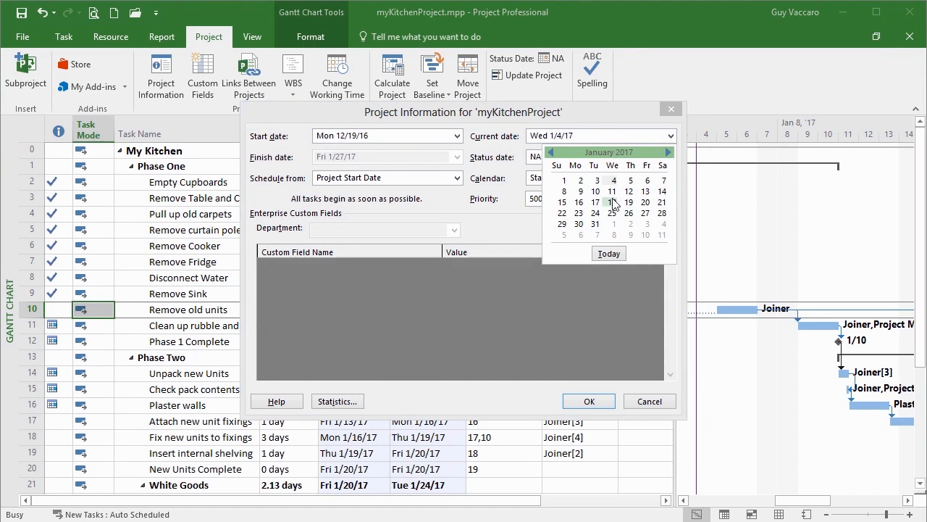
pyautogui.click(612, 191)
pyautogui.click(580, 403)
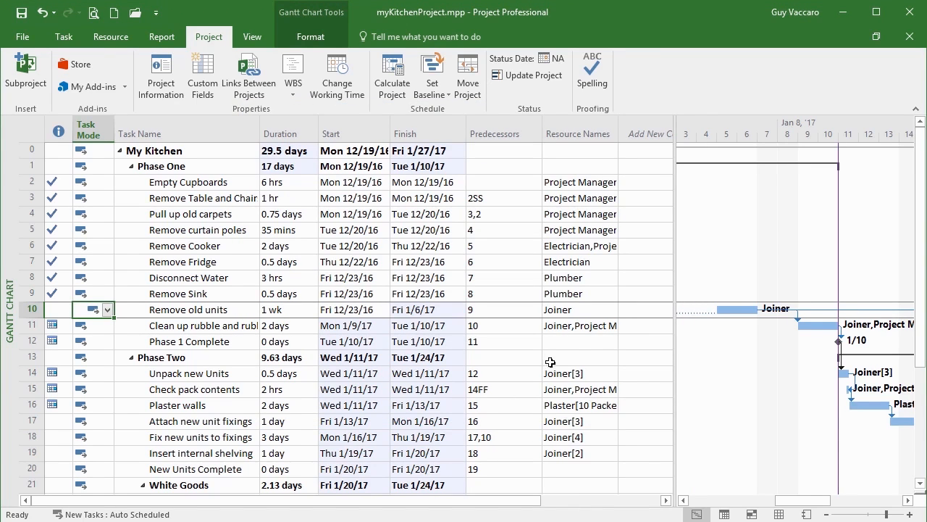
# Update work as complete through Wed 1/11/17 for the entire project, using the 0% - 100% complete option
pyautogui.click(527, 75)
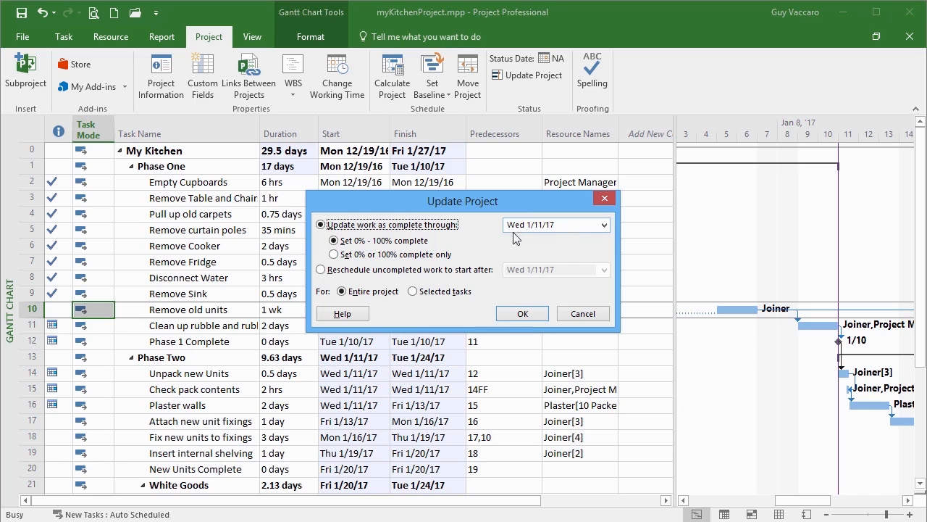
pyautogui.click(522, 313)
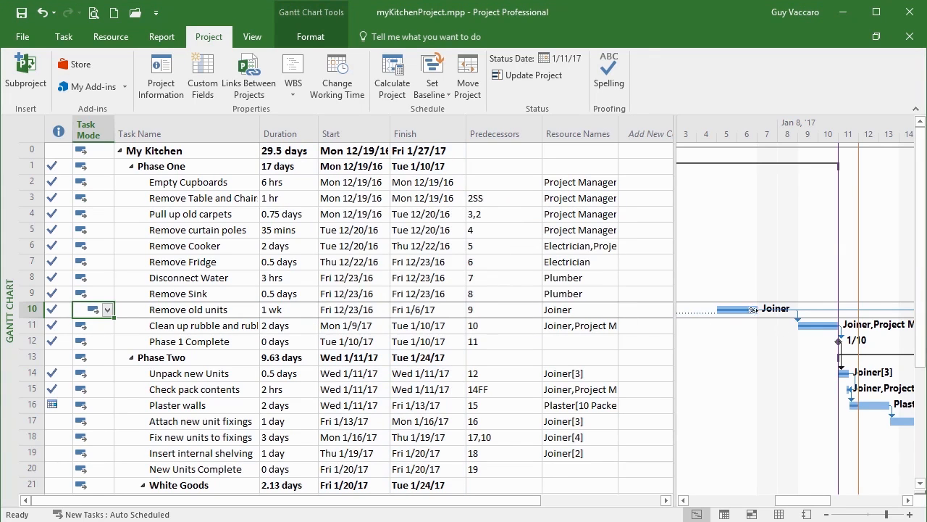
pyautogui.moveTo(840, 375)
# Reset the project's status date to NA
pyautogui.click(564, 64)
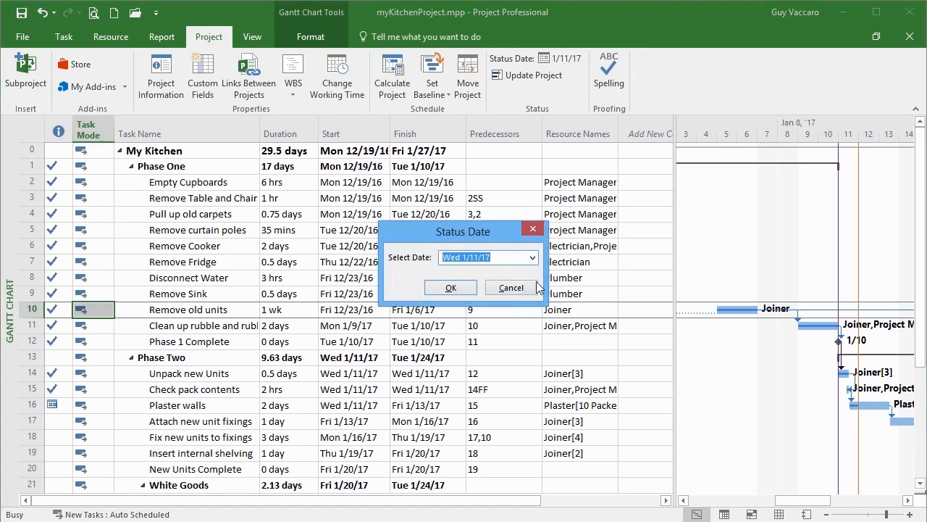
pyautogui.write('NA')
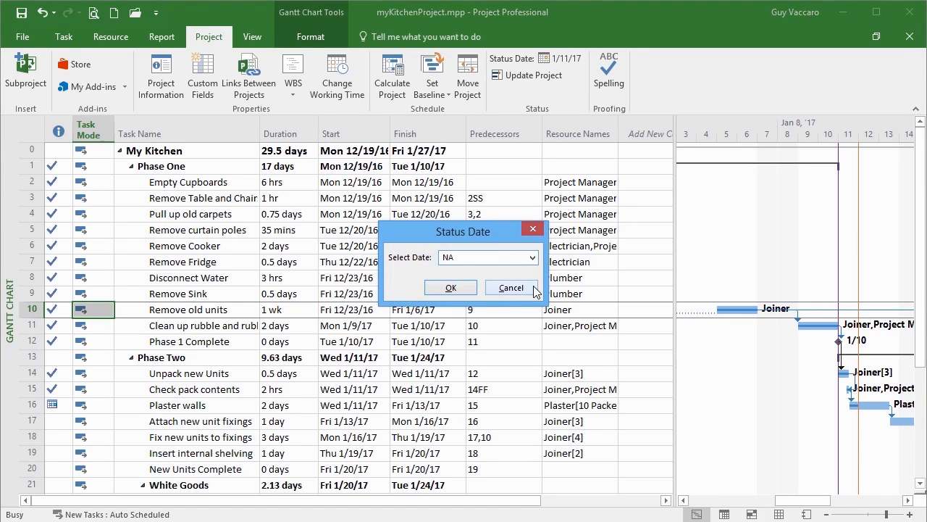
pyautogui.click(456, 288)
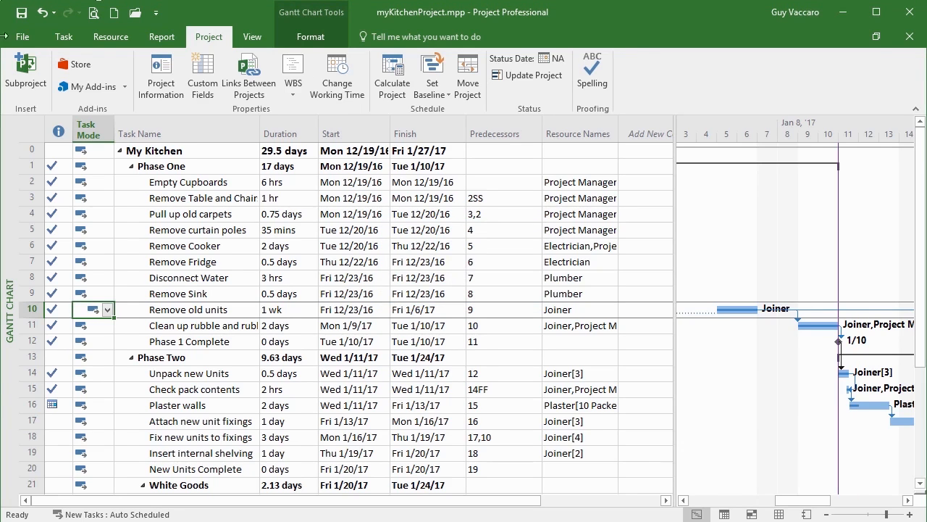
# Review the general task information of Clean up rubble and rubbish, including its percent complete, and check the completion indicators
pyautogui.click(64, 36)
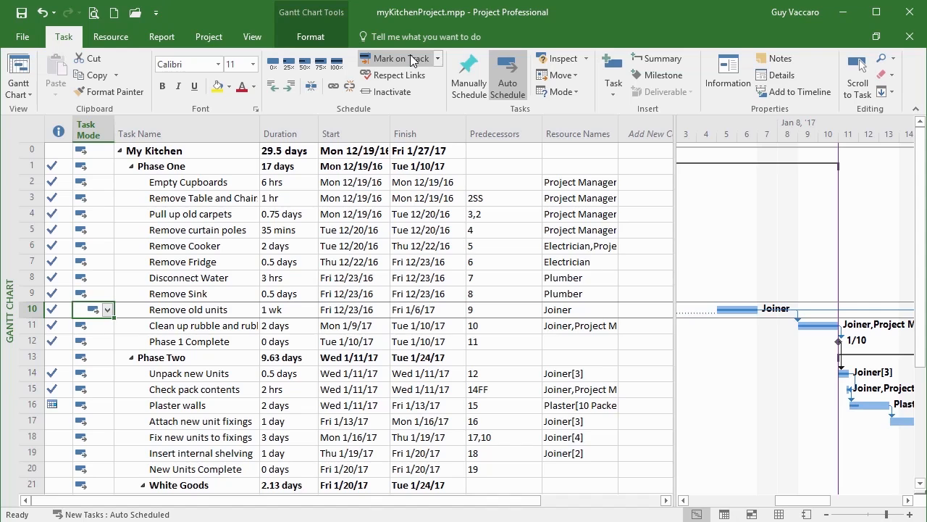
pyautogui.doubleClick(194, 327)
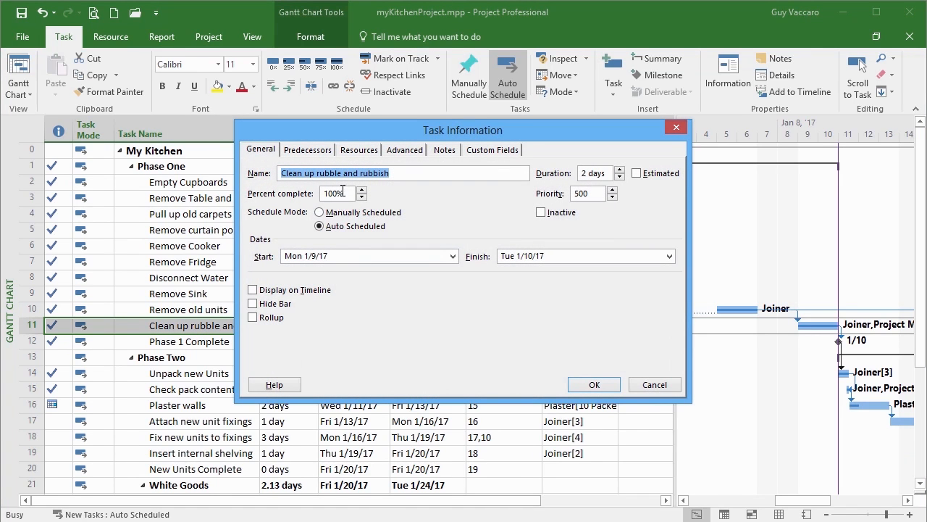
pyautogui.click(594, 386)
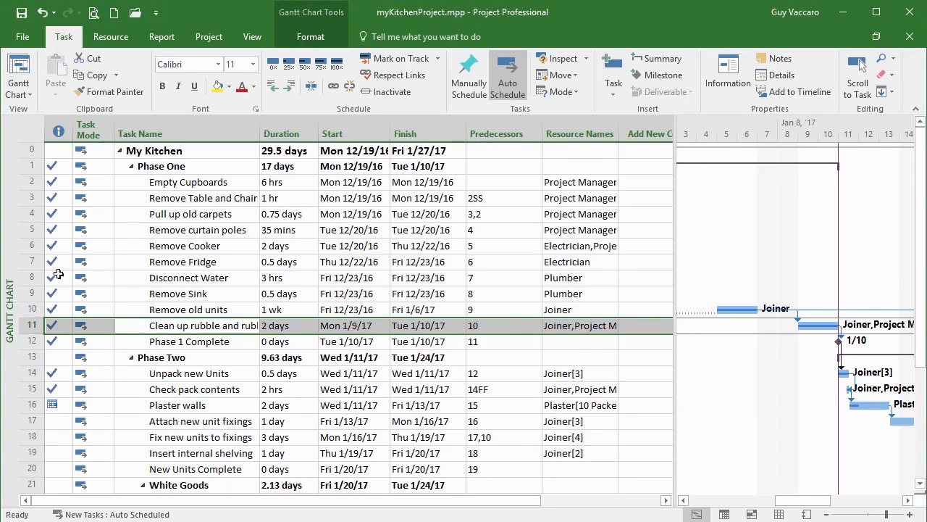
pyautogui.moveTo(58, 271)
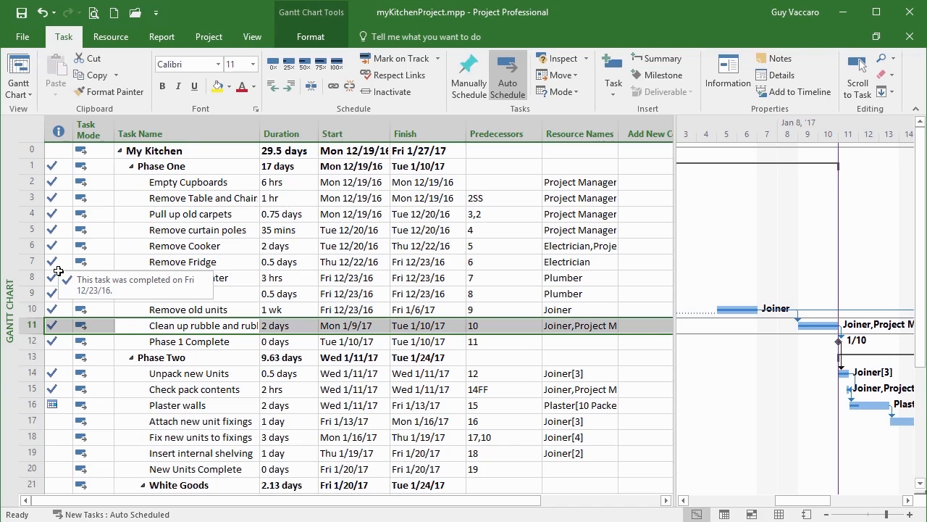
# Review the actual and current progress values for Clean up rubble and rubbish in Update Tasks, leaving them unedited
pyautogui.click(208, 37)
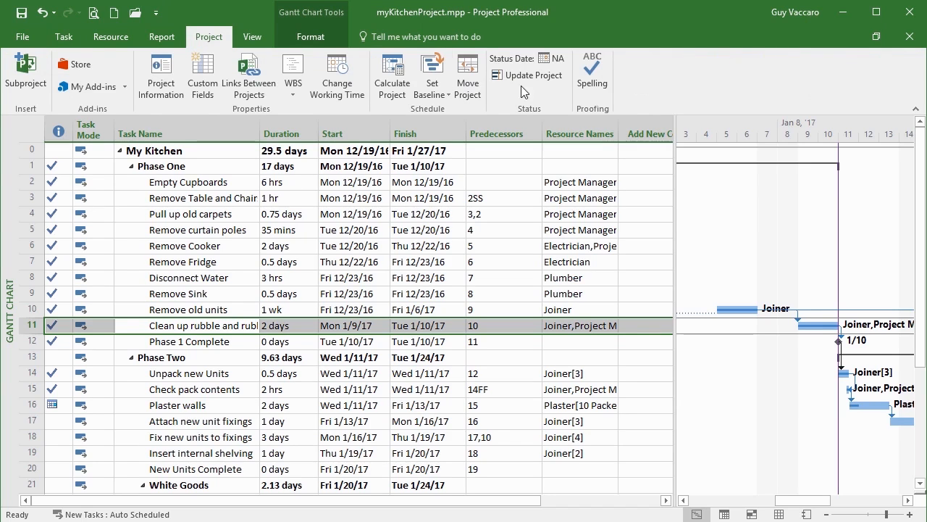
pyautogui.click(75, 37)
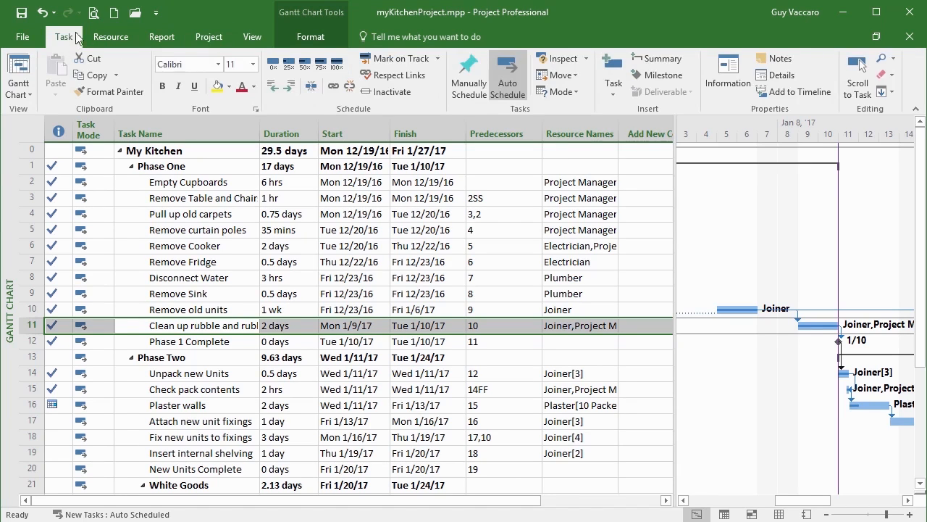
pyautogui.click(439, 59)
pyautogui.click(409, 92)
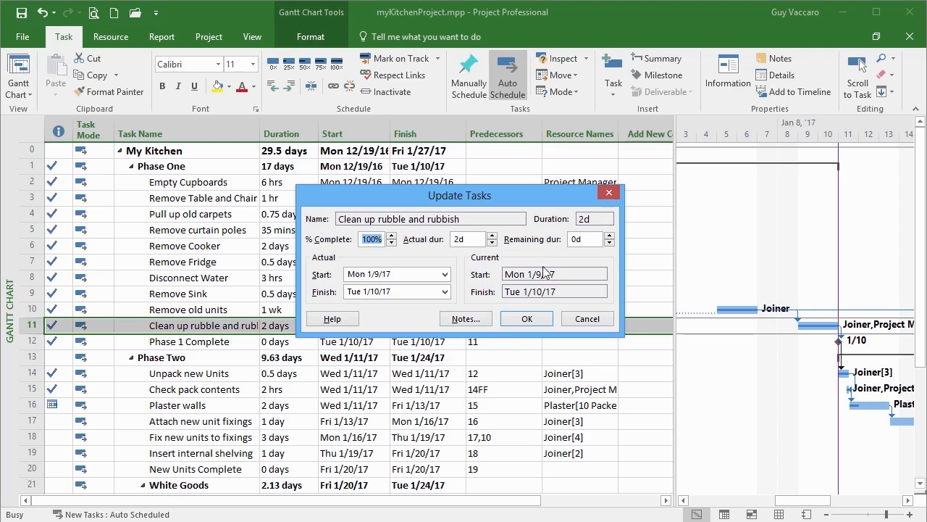
pyautogui.click(585, 320)
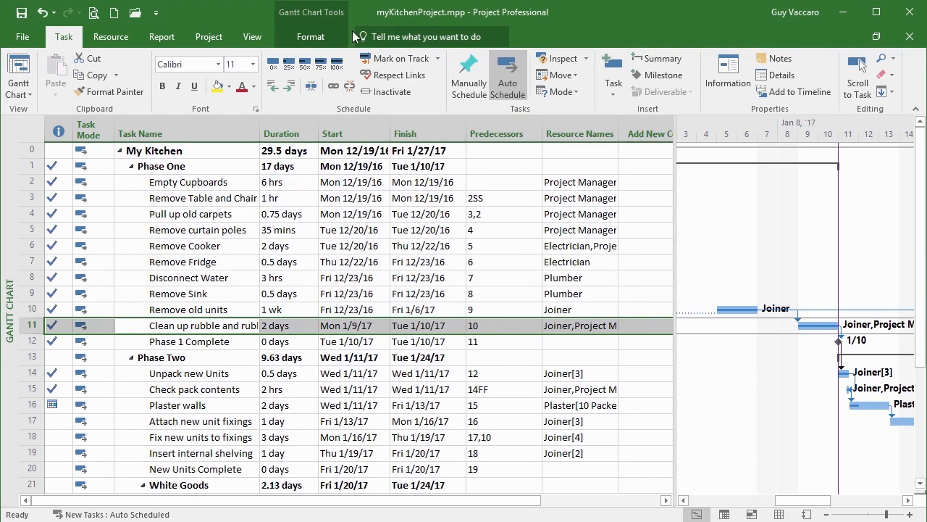
# Review the Update Project options for completing or rescheduling work, and close them without applying an update
pyautogui.click(208, 37)
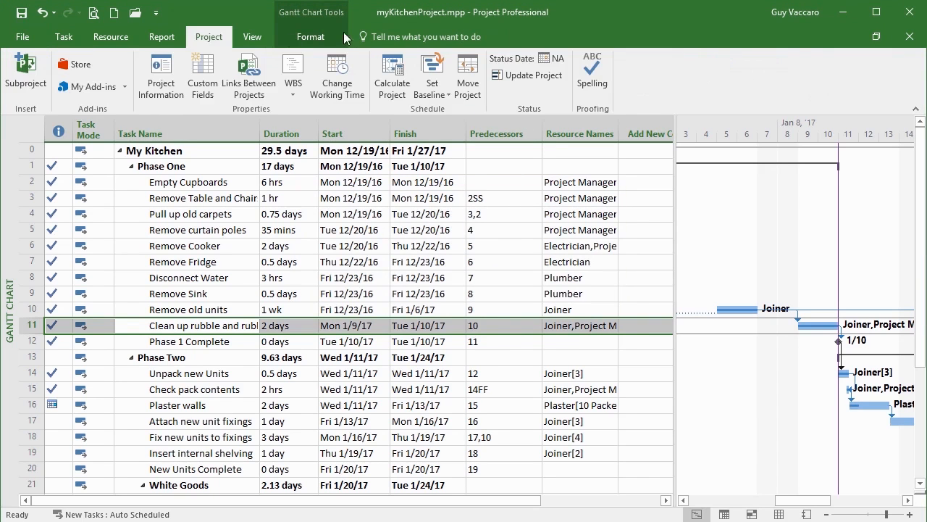
pyautogui.click(500, 75)
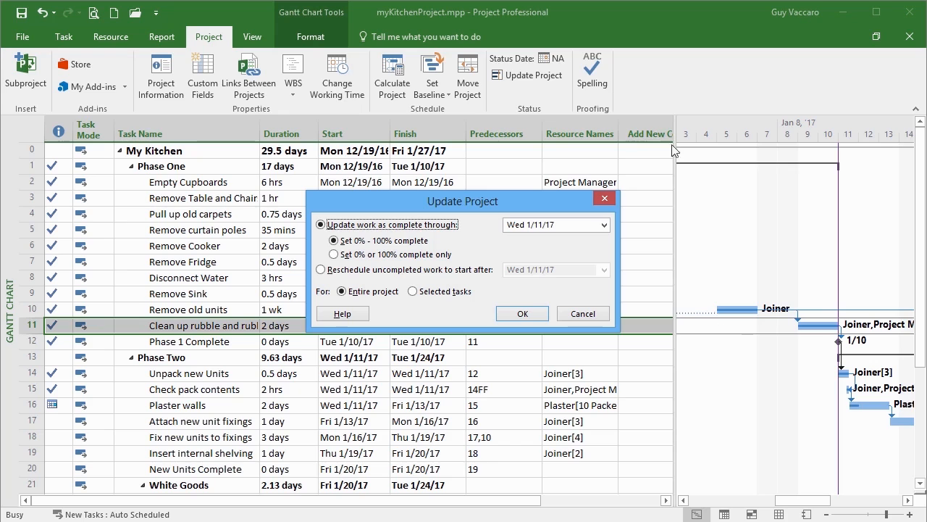
pyautogui.click(583, 314)
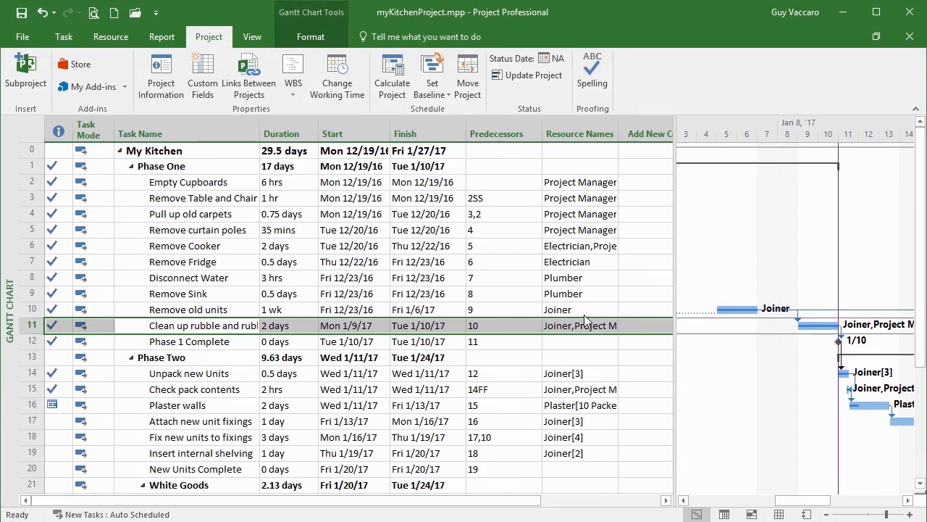